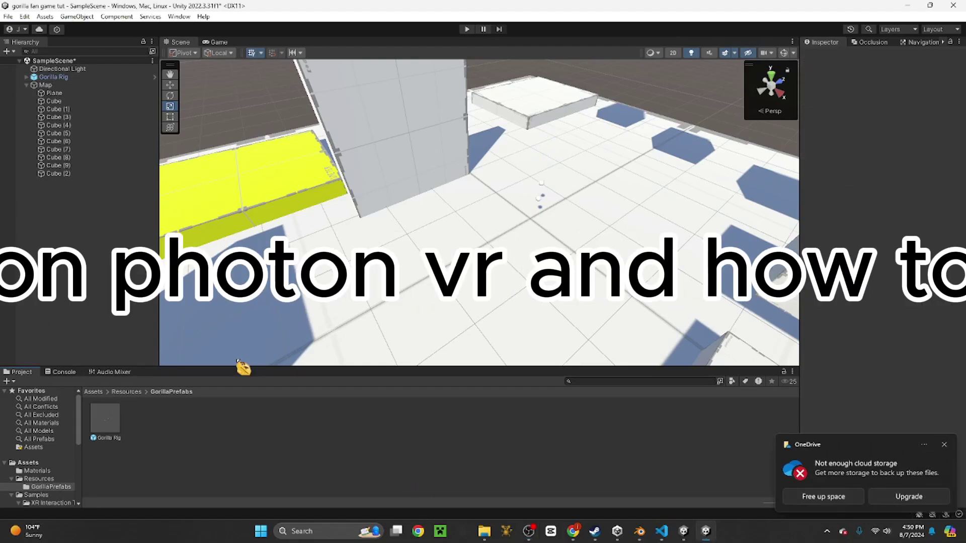
Dismiss the OneDrive cloud storage notification.
click(944, 444)
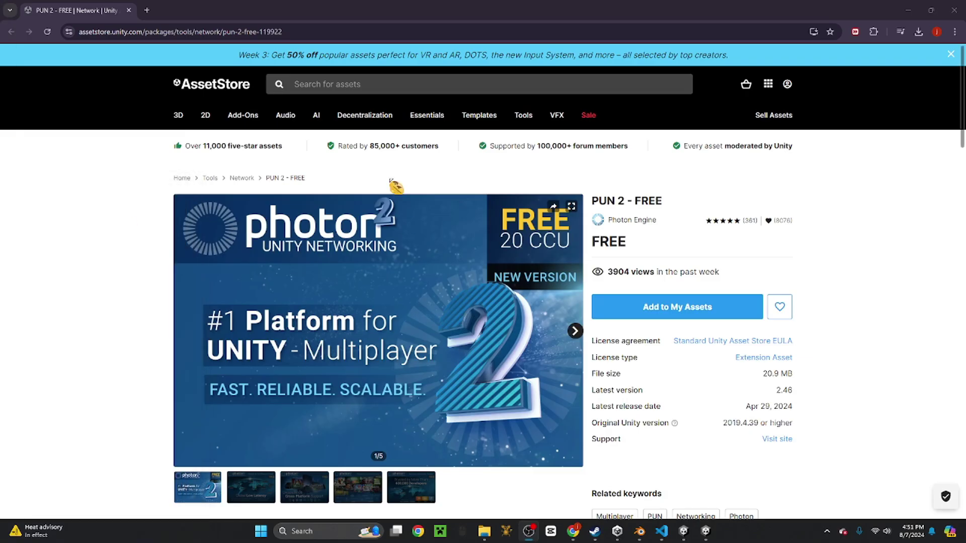
Add PUN 2 - FREE to My Assets from its Asset Store page in the browser.
click(119, 195)
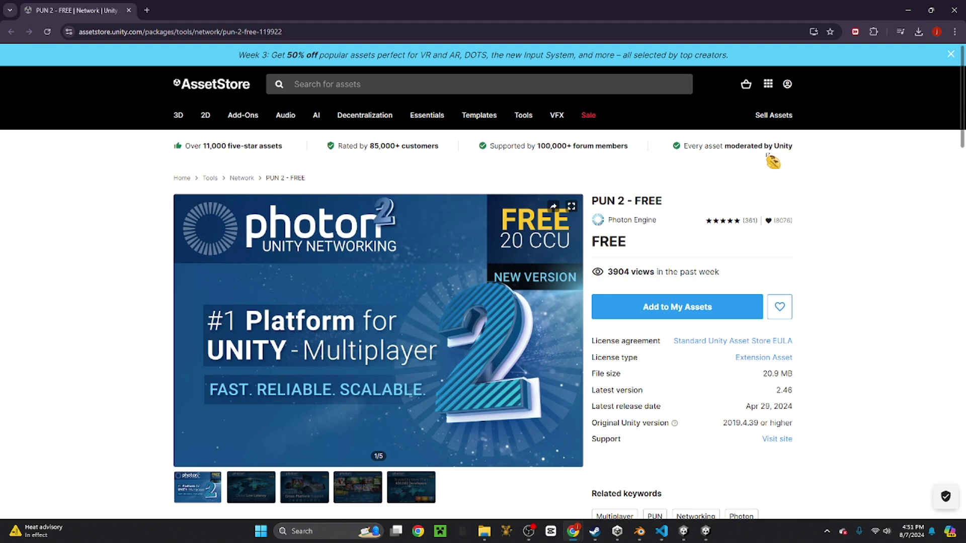
click(280, 31)
click(101, 187)
click(702, 312)
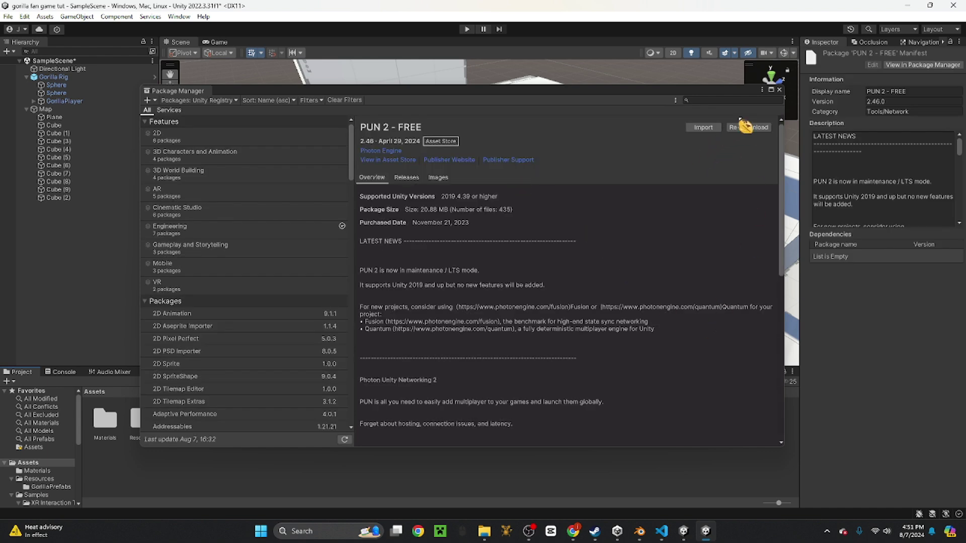
Import all PUN 2 - FREE package files into the Unity project.
click(694, 126)
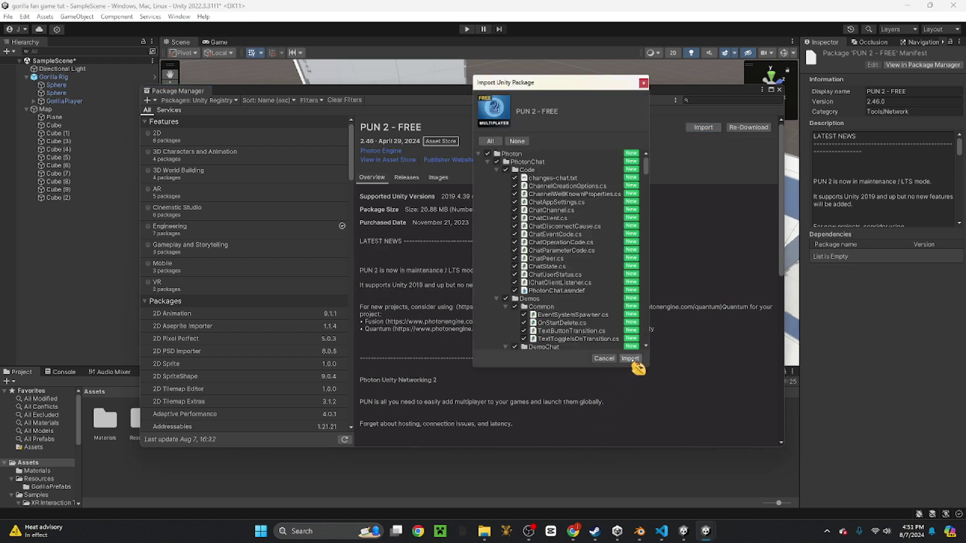
click(630, 358)
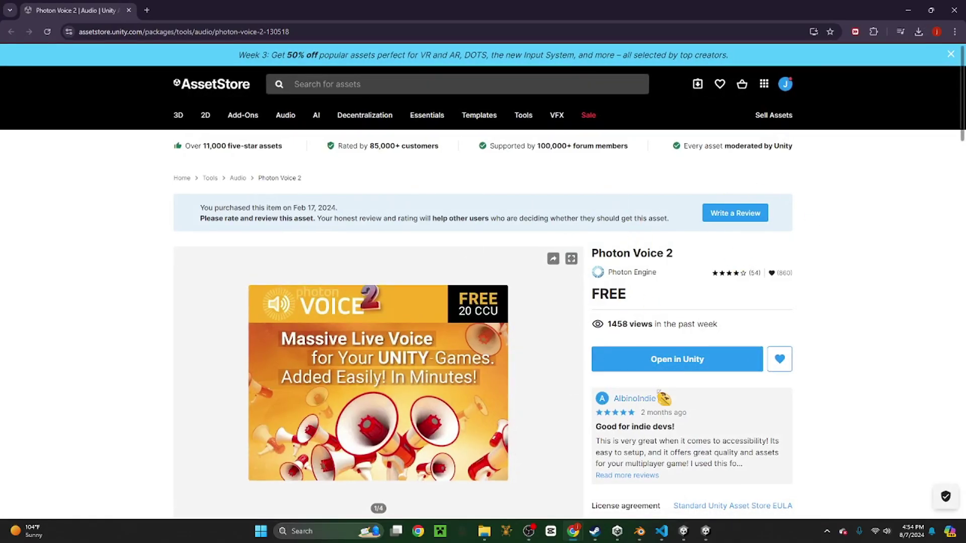
Send Photon Voice 2 from the Asset Store page to the Unity editor.
click(664, 365)
click(538, 123)
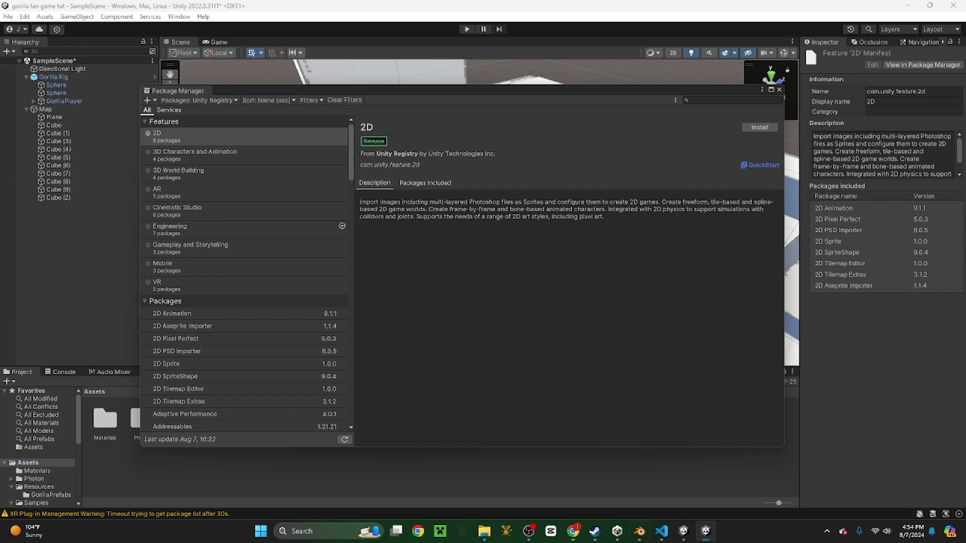
click(707, 117)
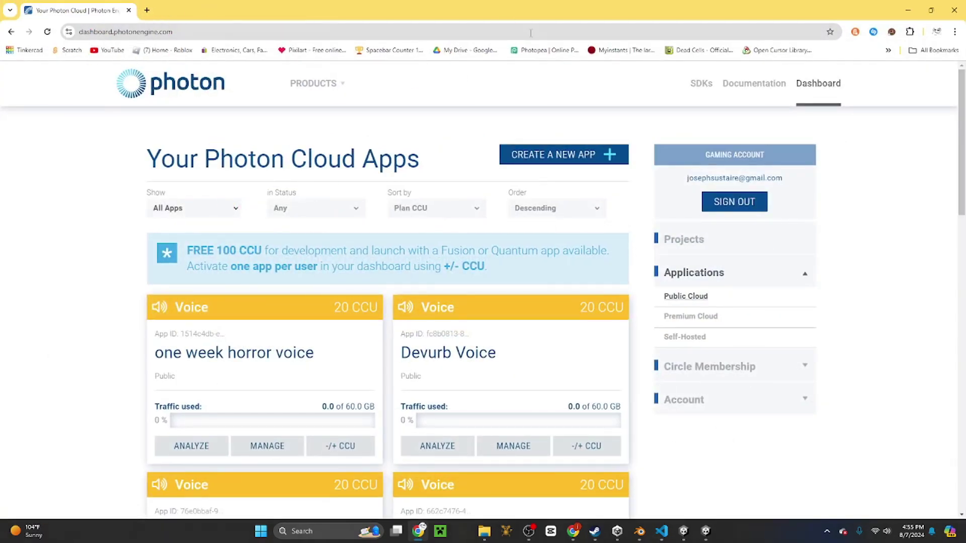
Create a Pun-SDK app named 'tut' on the Photon Dashboard and copy its App ID.
click(574, 154)
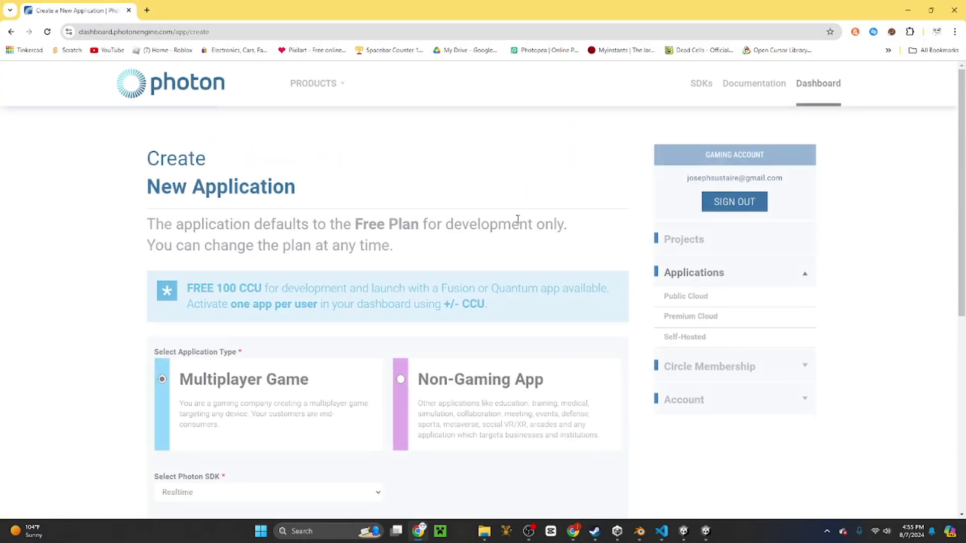
scroll(227, 383, down, 2)
click(227, 395)
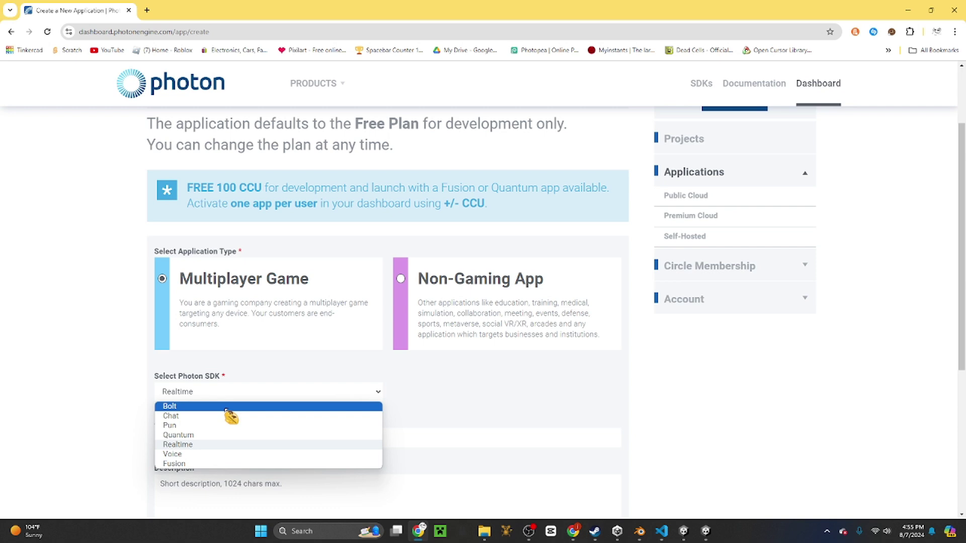
scroll(265, 383, down, 1)
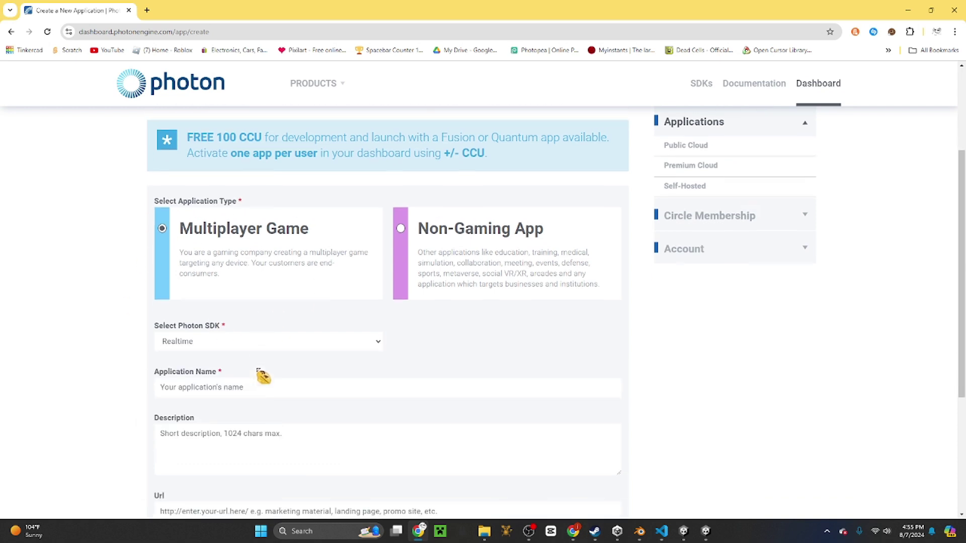
click(244, 341)
click(225, 379)
click(232, 391)
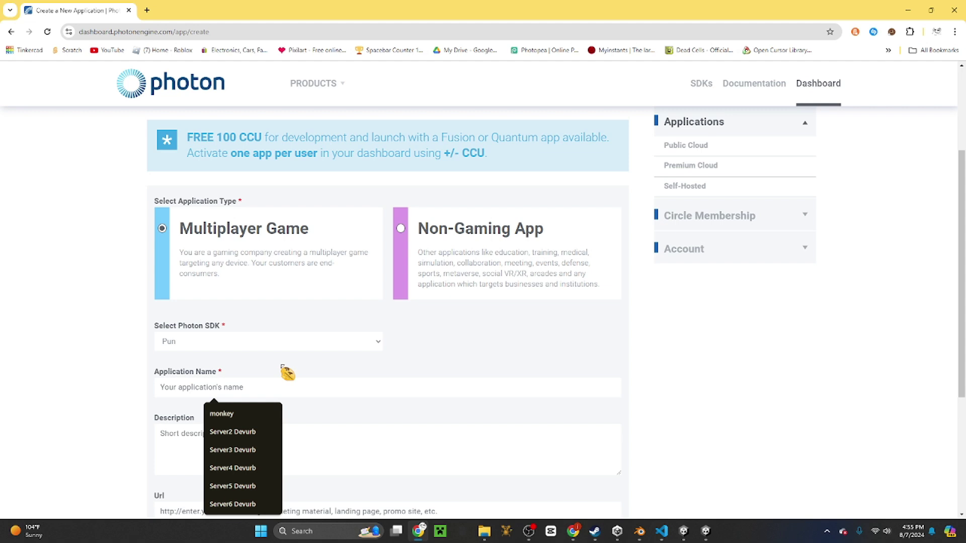
text(tut)
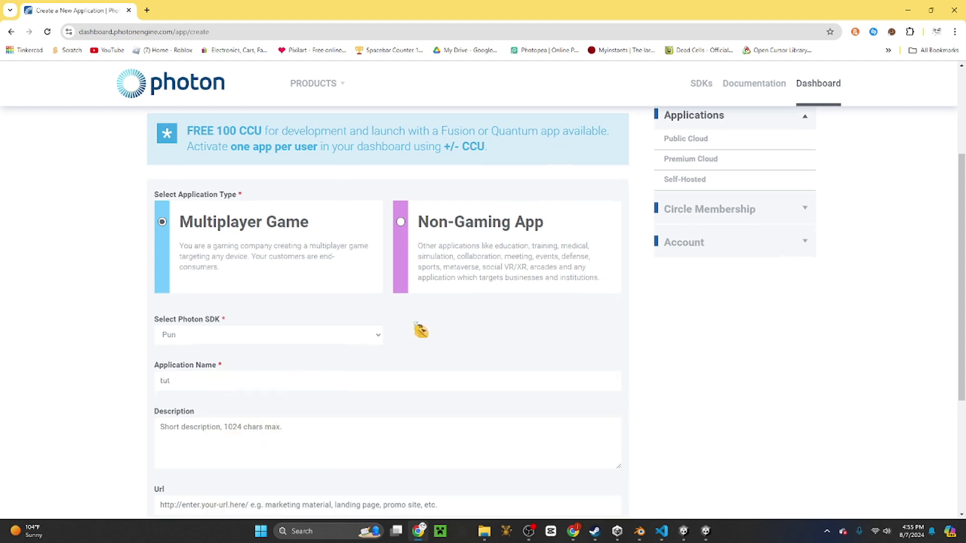
scroll(418, 357, down, 2)
click(588, 453)
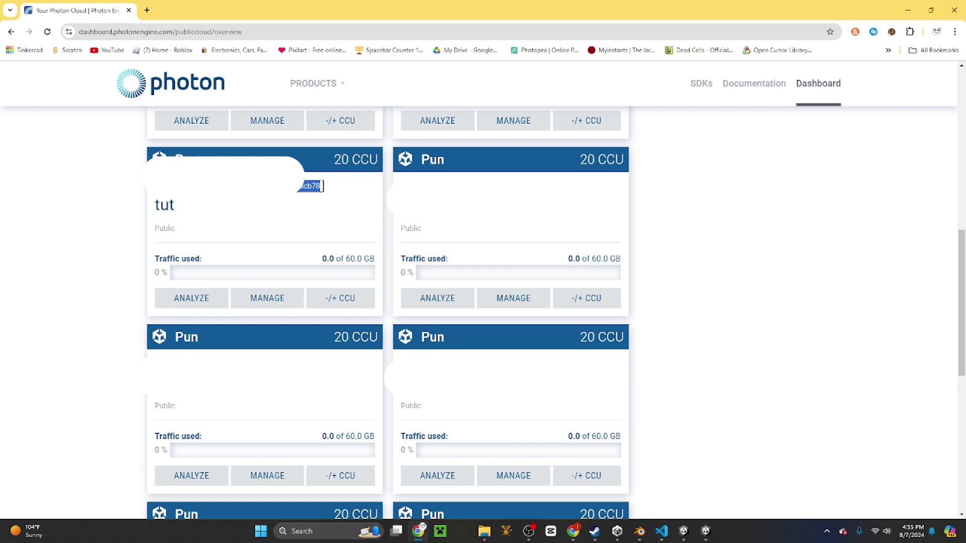
key(ctrl+c)
Start the Photon Voice 2 import and apply the copied App ID through the PUN Wizard's Setup Project.
click(908, 10)
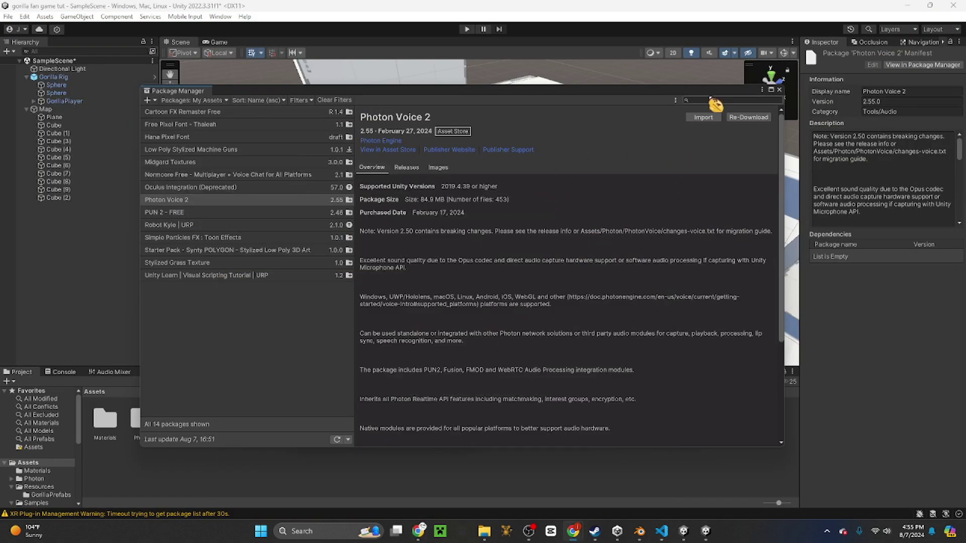
click(704, 117)
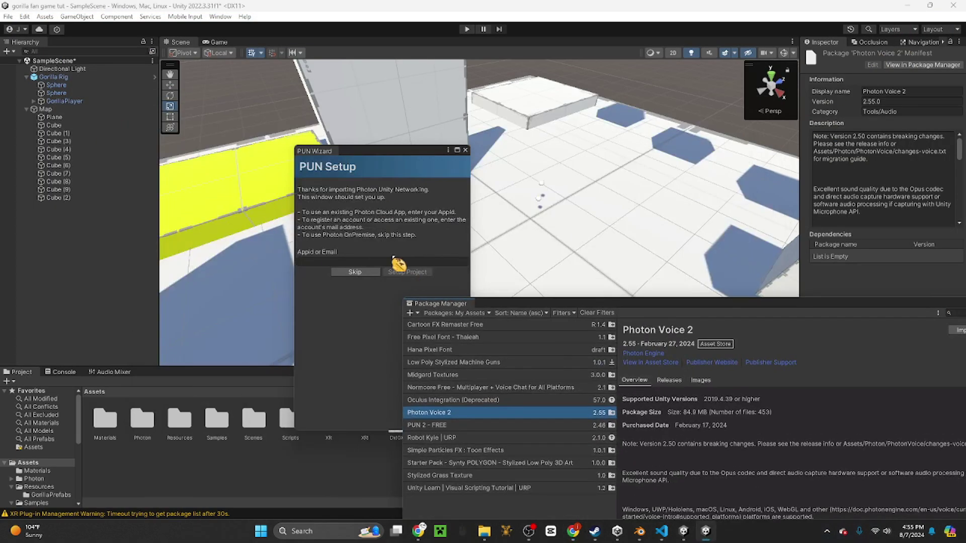
click(391, 261)
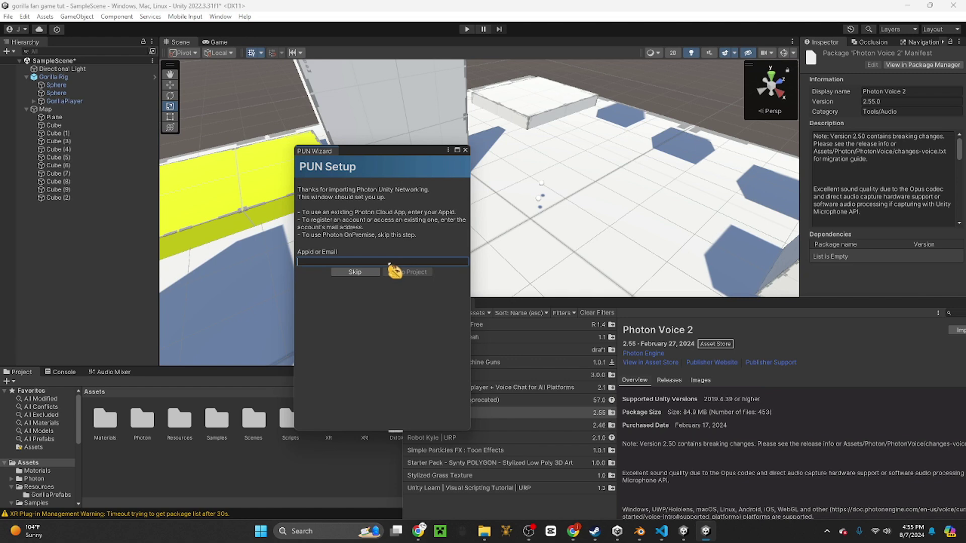
key(ctrl+v)
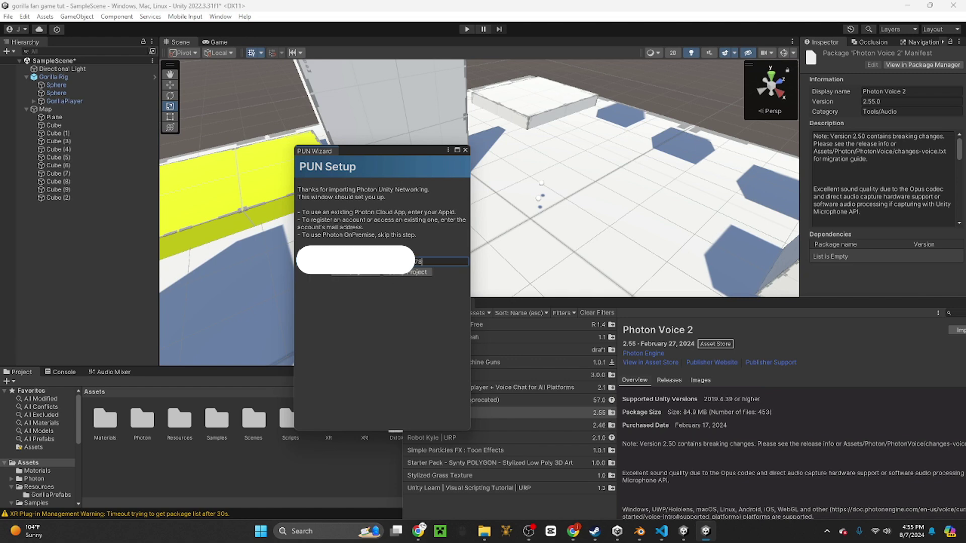
click(396, 274)
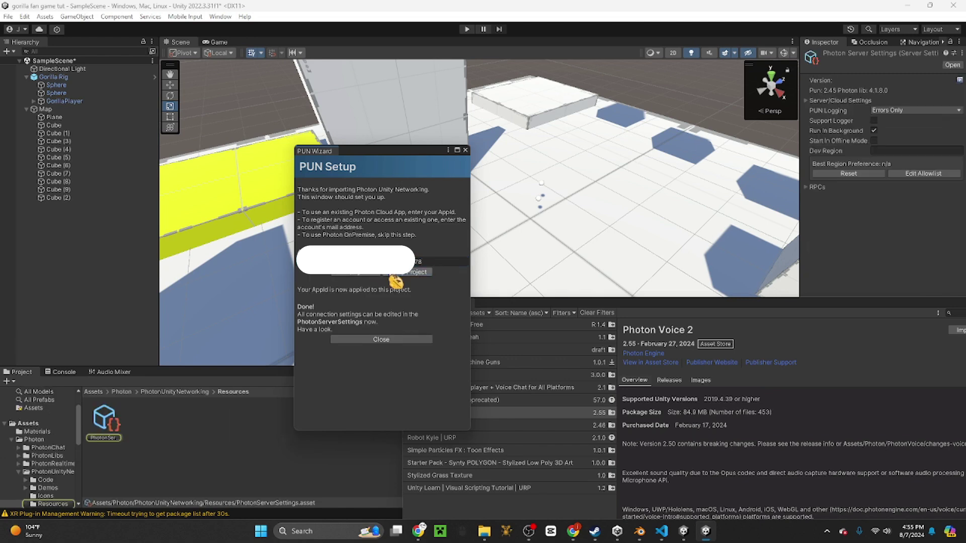
click(395, 340)
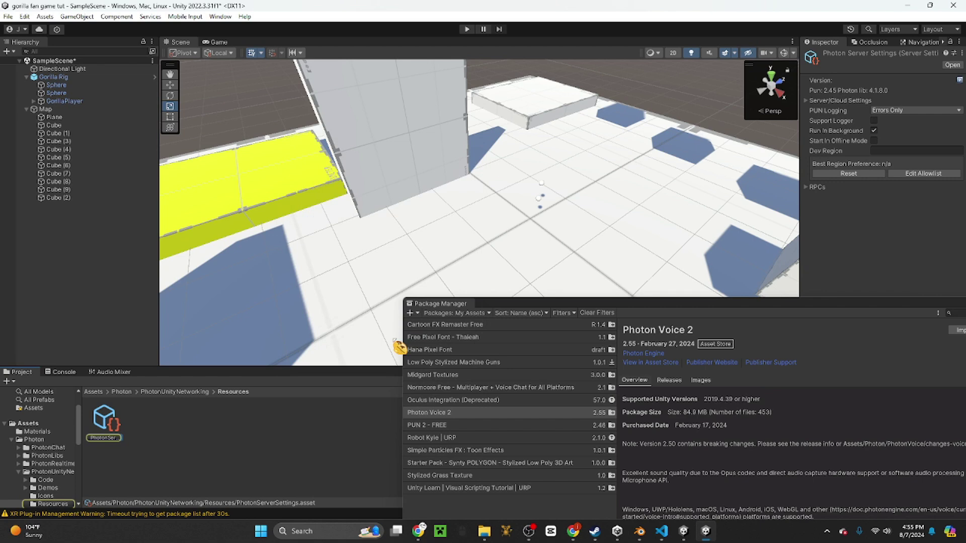
click(324, 449)
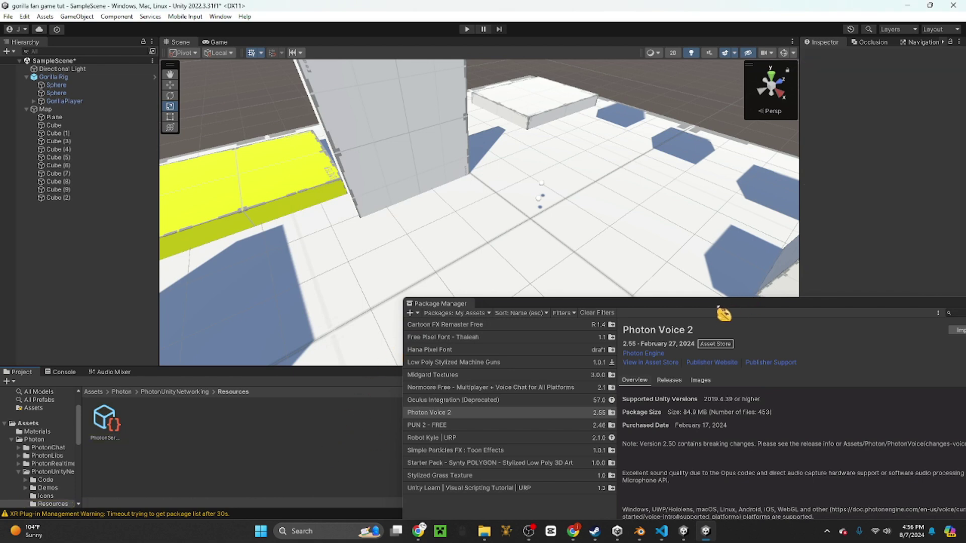
drag(719, 307, 485, 158)
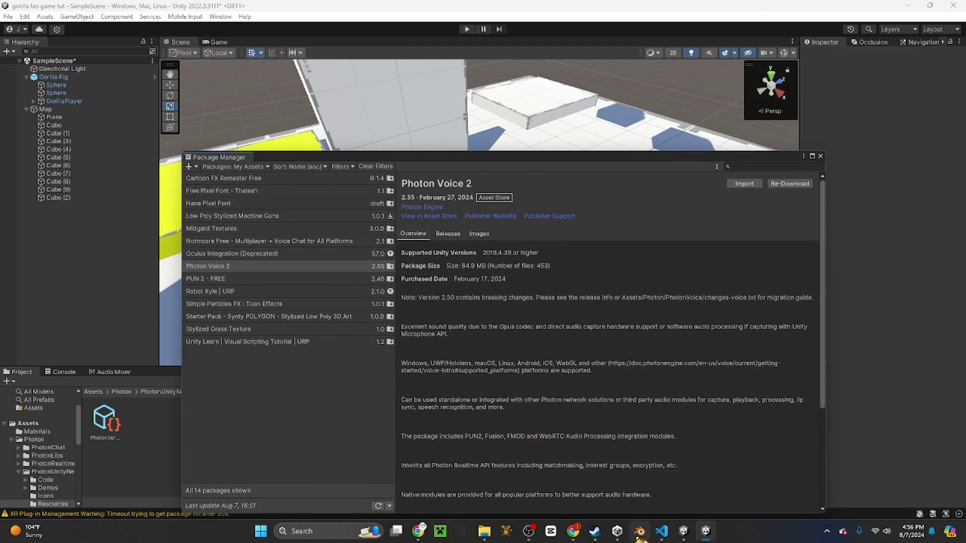
Create a Voice-SDK app named 'tut voice' on the Photon Dashboard.
click(419, 531)
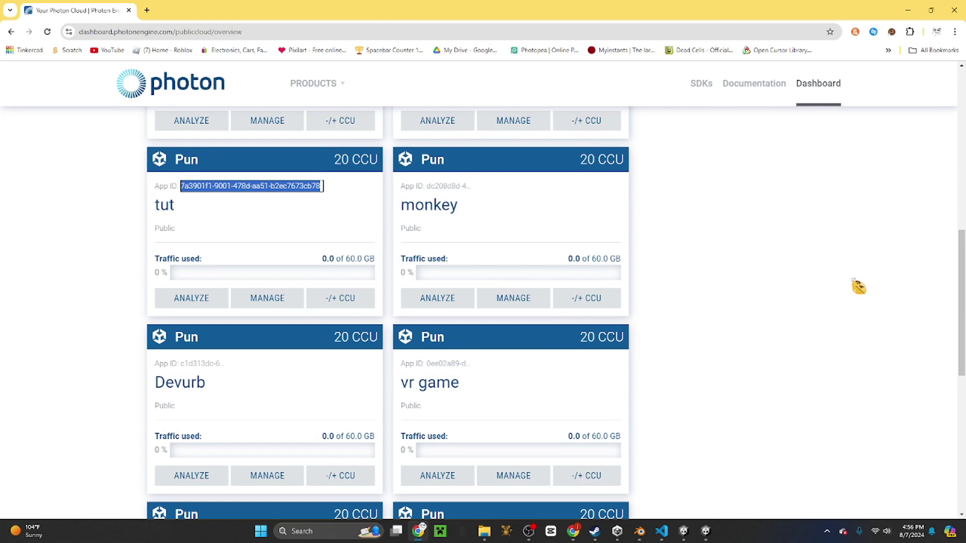
scroll(660, 384, up, 10)
click(552, 158)
scroll(360, 328, down, 4)
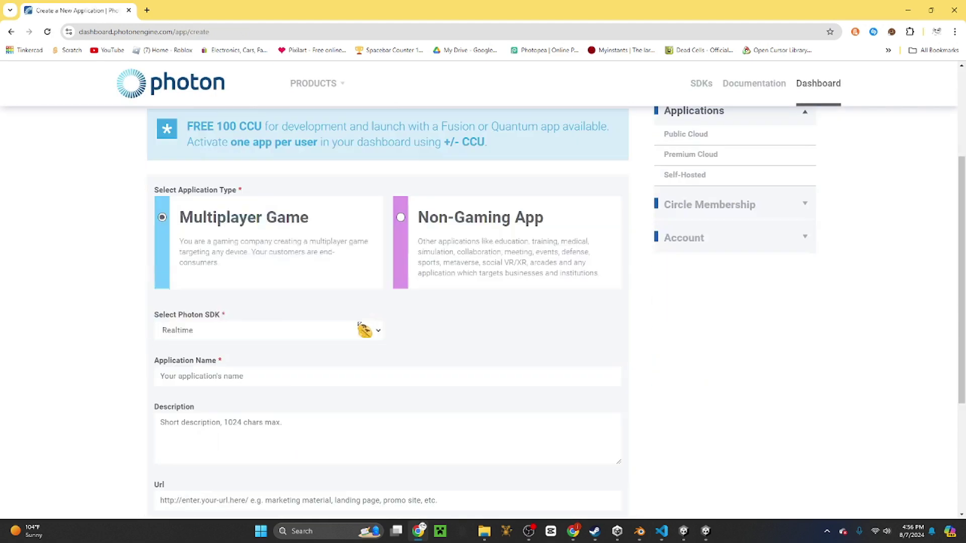
click(272, 293)
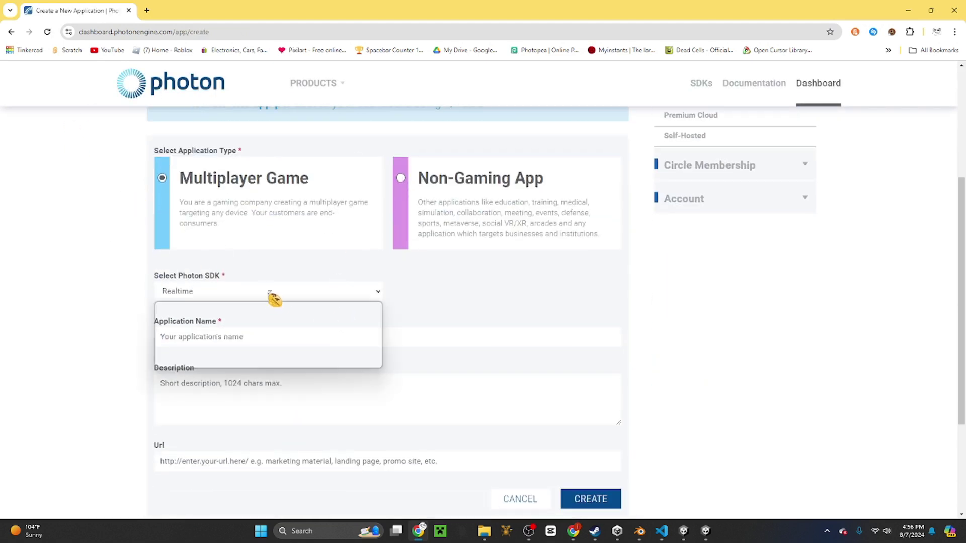
click(251, 357)
click(249, 338)
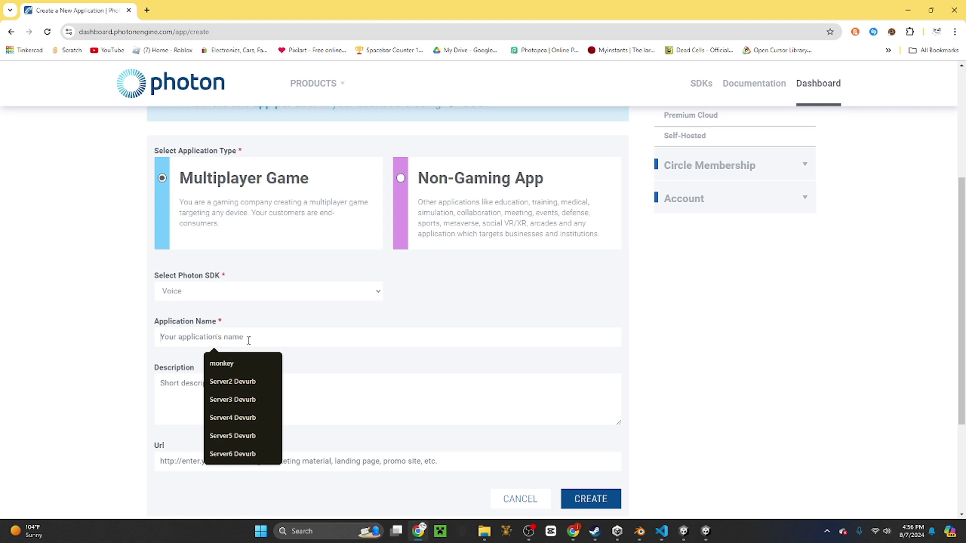
text(tut voice)
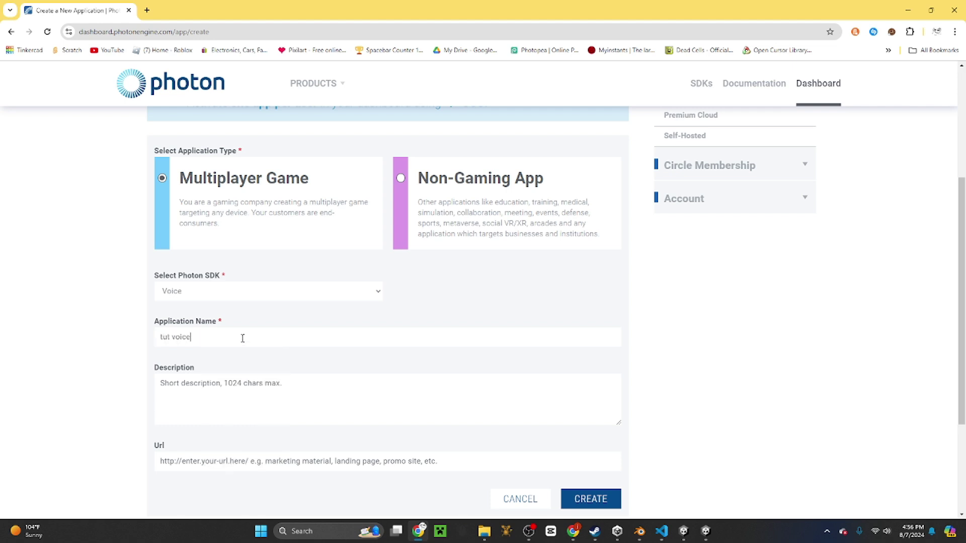
scroll(254, 336, down, 2)
click(581, 399)
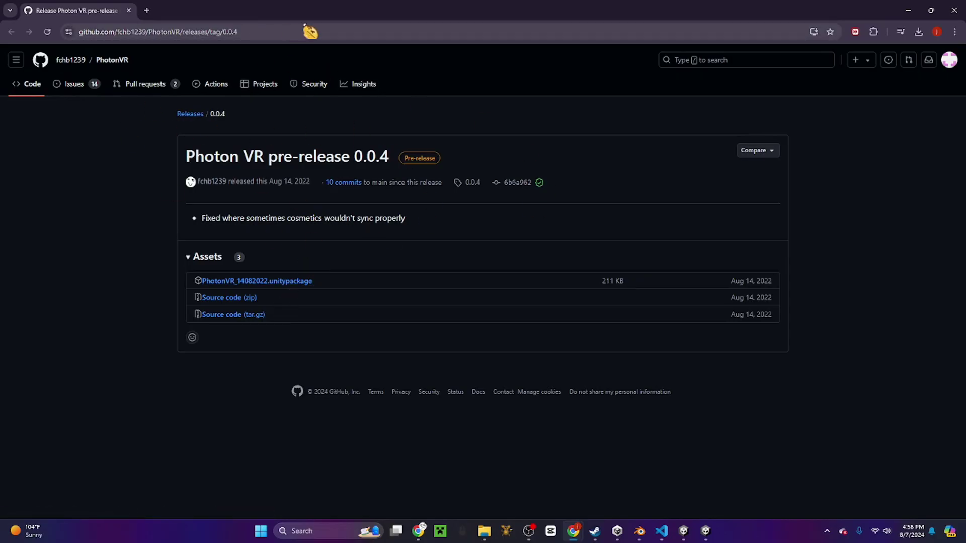
Download PhotonVR_14082022.unitypackage from the GitHub release page.
drag(309, 31, 53, 37)
click(145, 217)
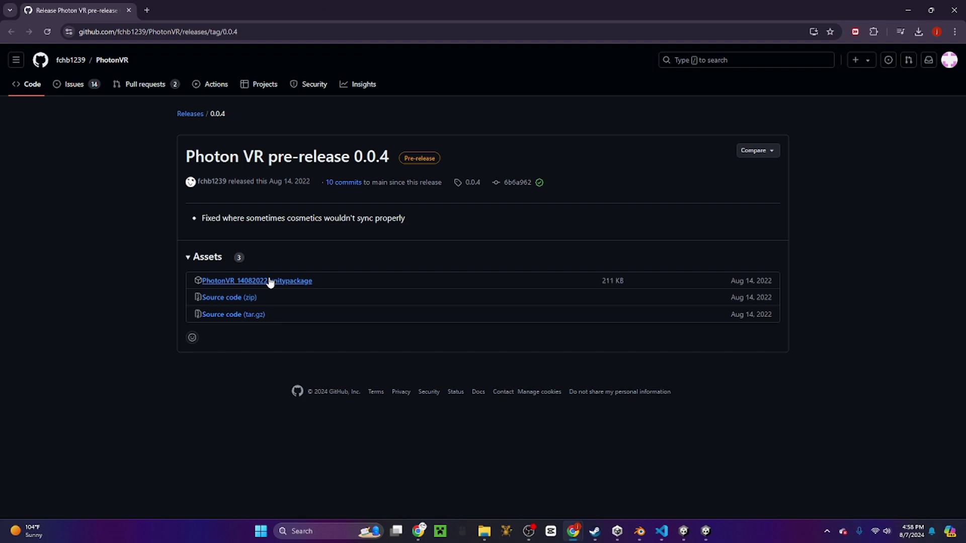
click(268, 280)
drag(790, 11, 965, 20)
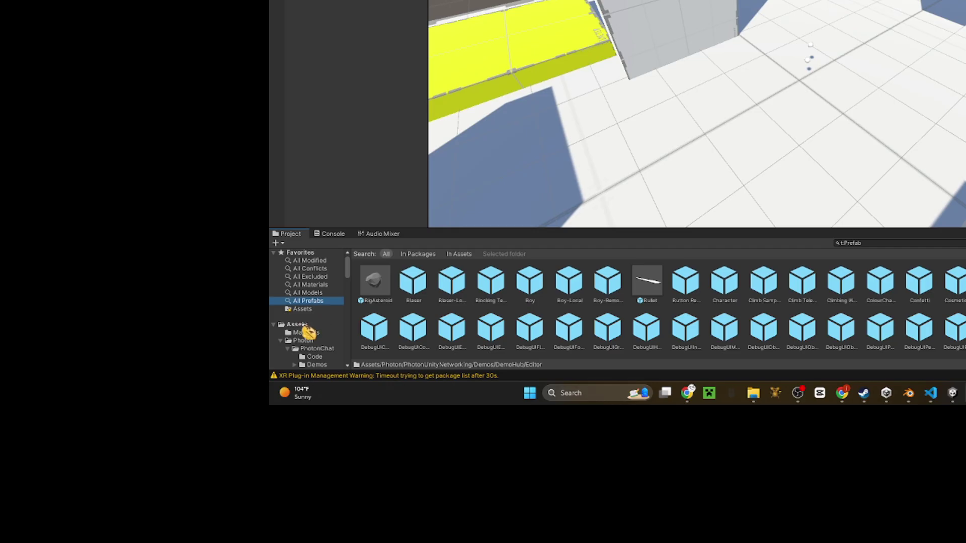
Drag PhotonVRVoice, the player spawner and PhotonVRManager from Assets/Resources/PhotonVR/Prefabs into the Hierarchy.
click(303, 323)
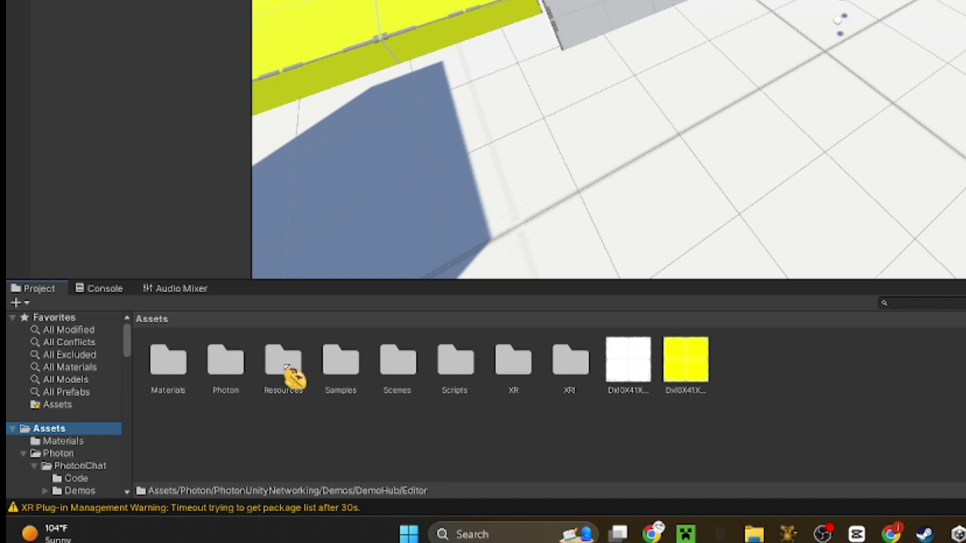
double_click(309, 352)
double_click(237, 400)
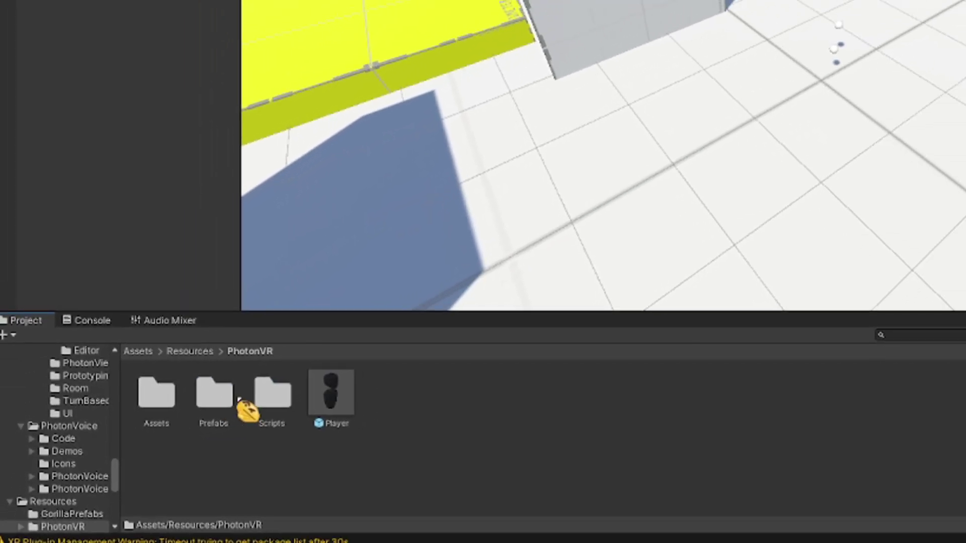
double_click(247, 398)
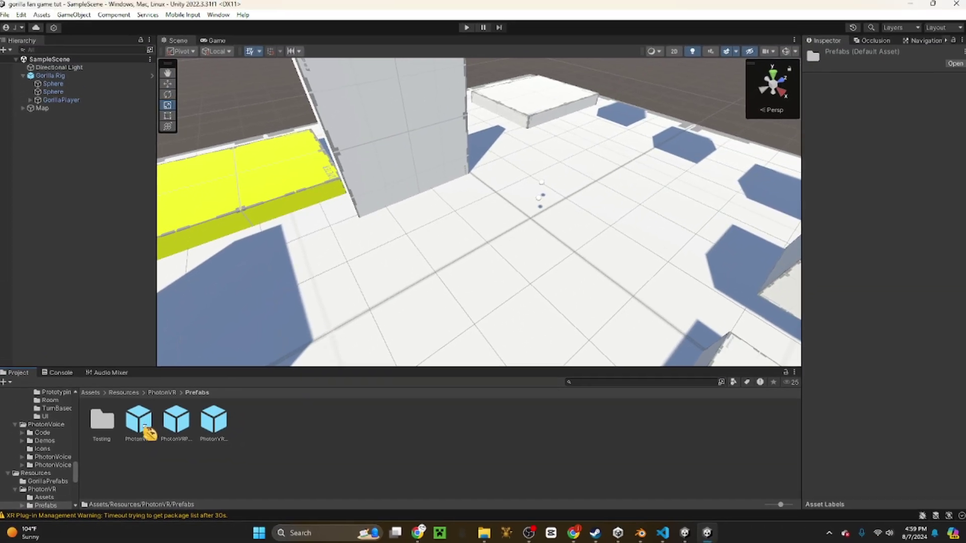
click(144, 428)
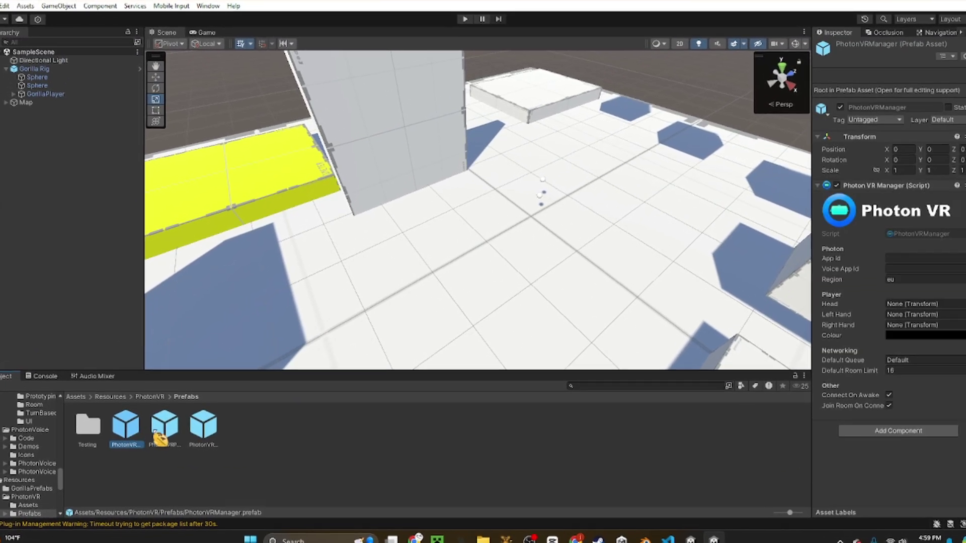
click(213, 425)
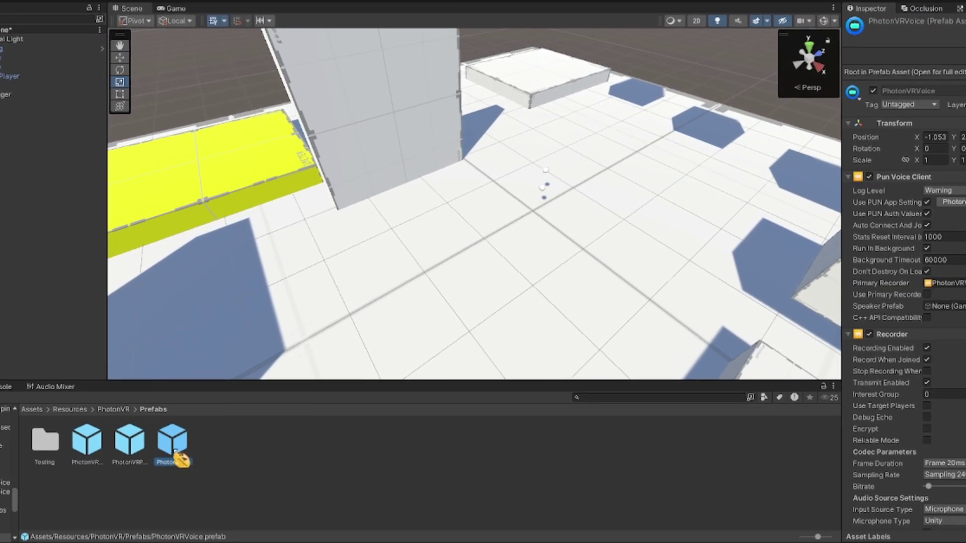
drag(175, 451, 28, 231)
drag(132, 445, 28, 226)
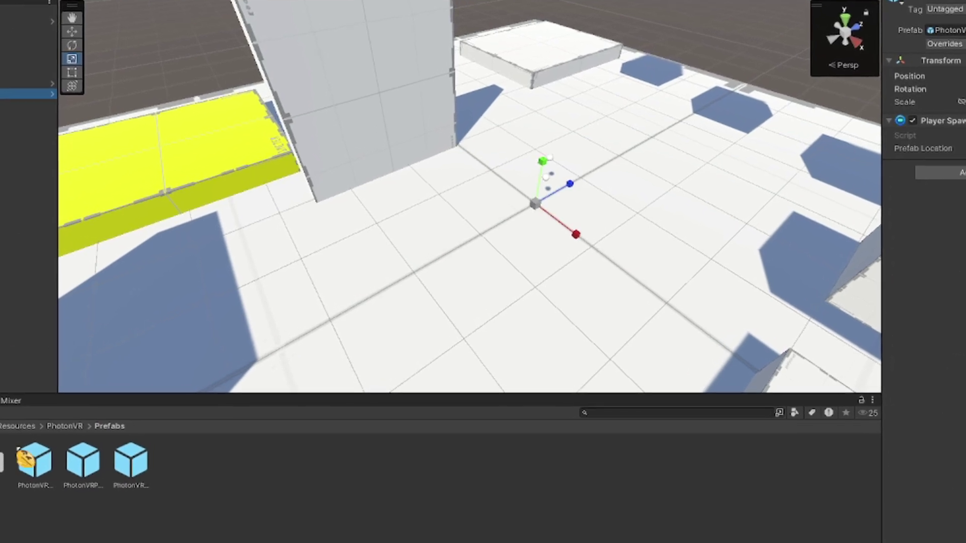
drag(20, 451, 8, 191)
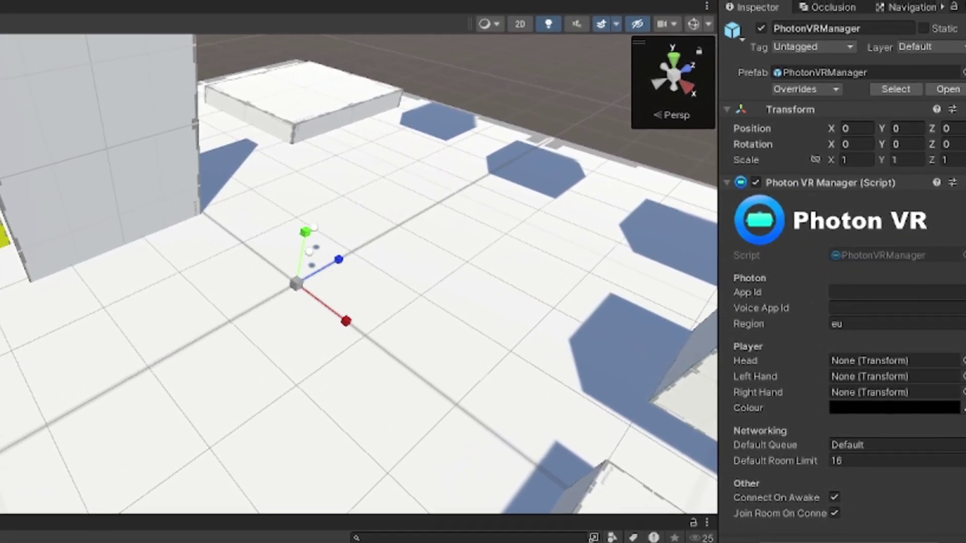
Change the manager's Region from eu to us and paste in the App Id and Voice App Id.
click(858, 322)
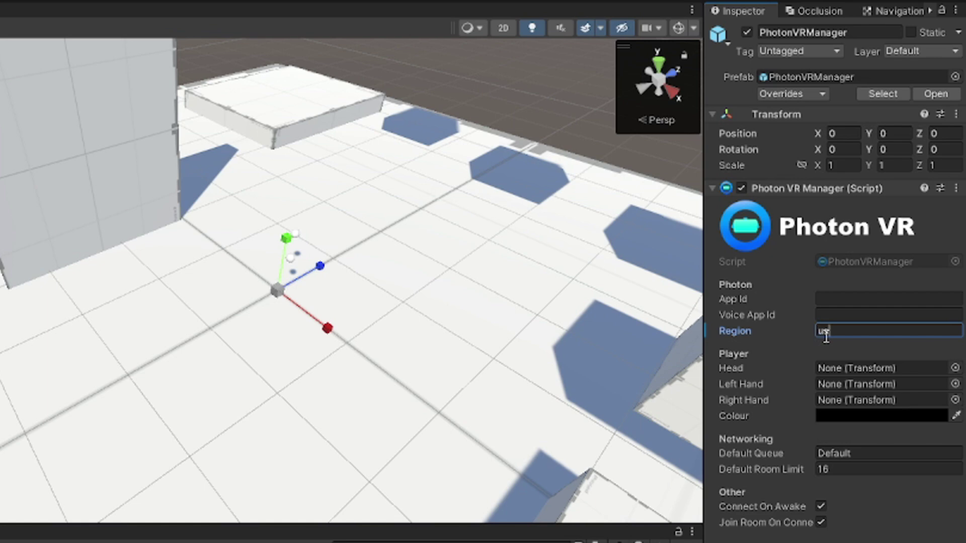
click(865, 313)
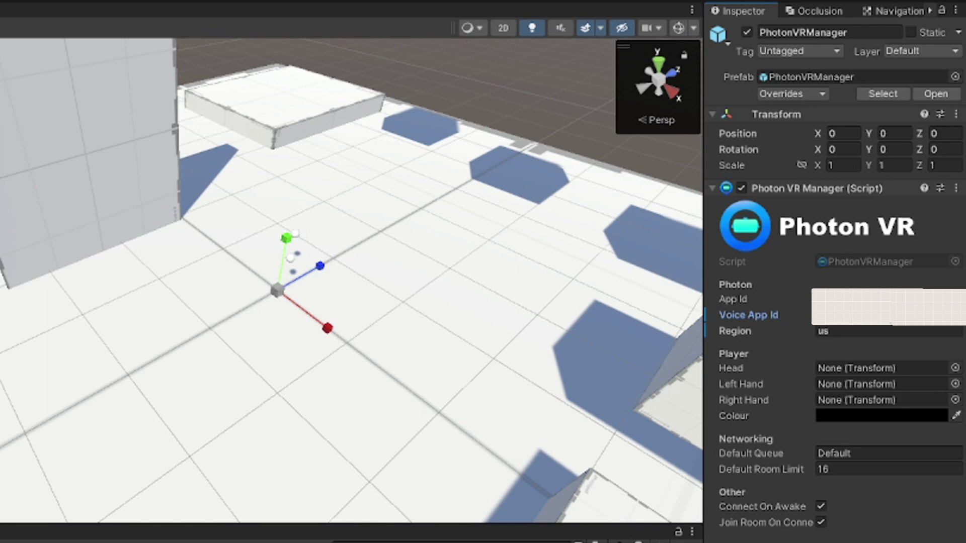
click(865, 300)
key(ctrl+v)
click(894, 311)
Assign Main Camera to Head, LeftHand Controller to Left Hand, and change Default Room Limit from 16 to 15.
drag(734, 331, 805, 370)
drag(743, 370, 881, 400)
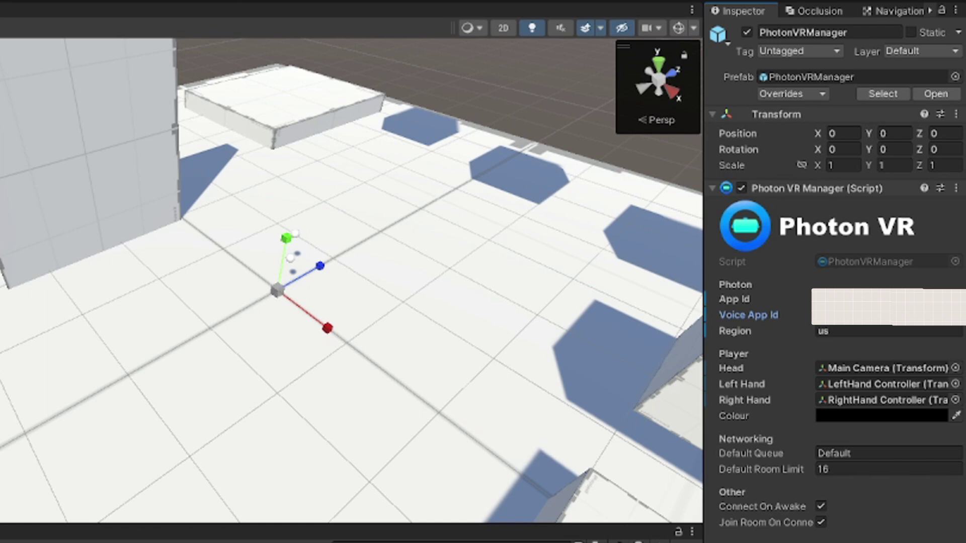
click(899, 469)
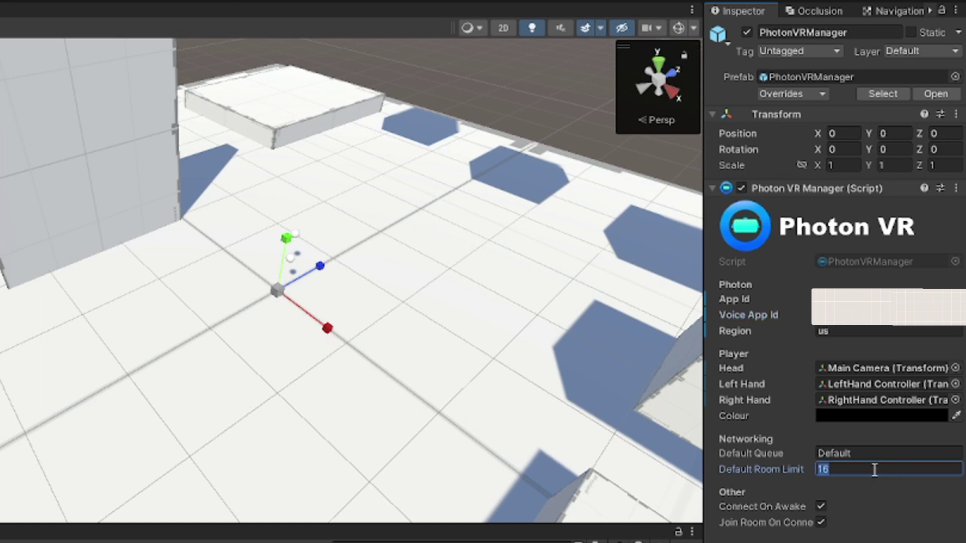
click(875, 470)
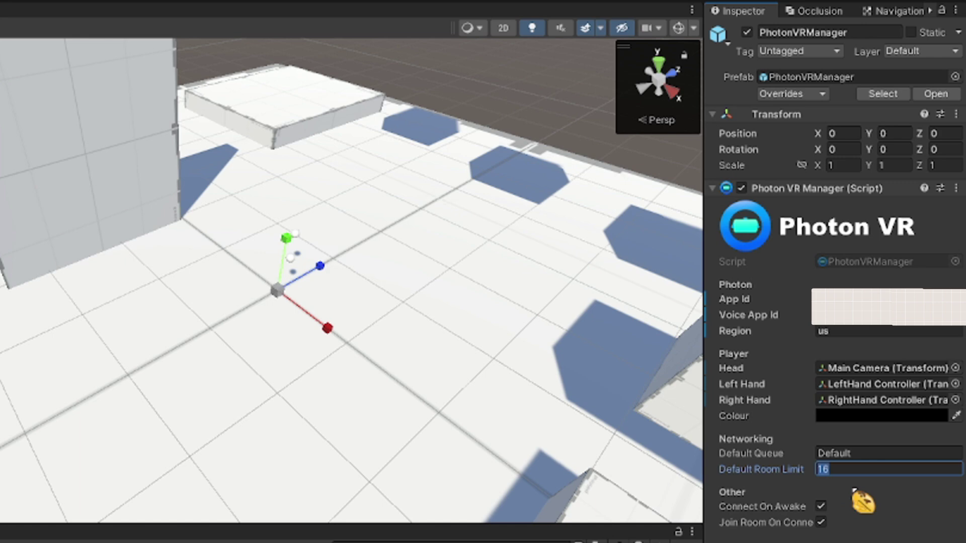
key(BackSpace)
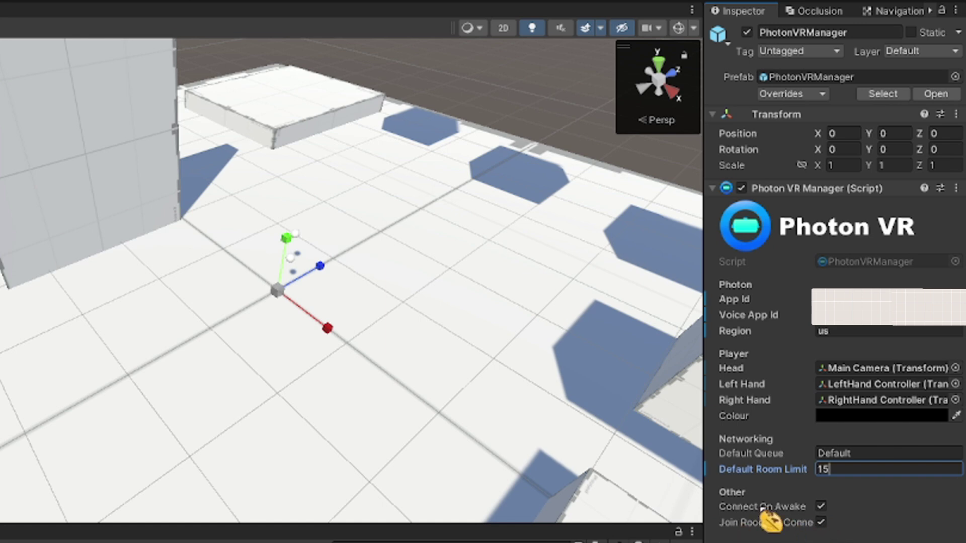
mouse_move(760, 508)
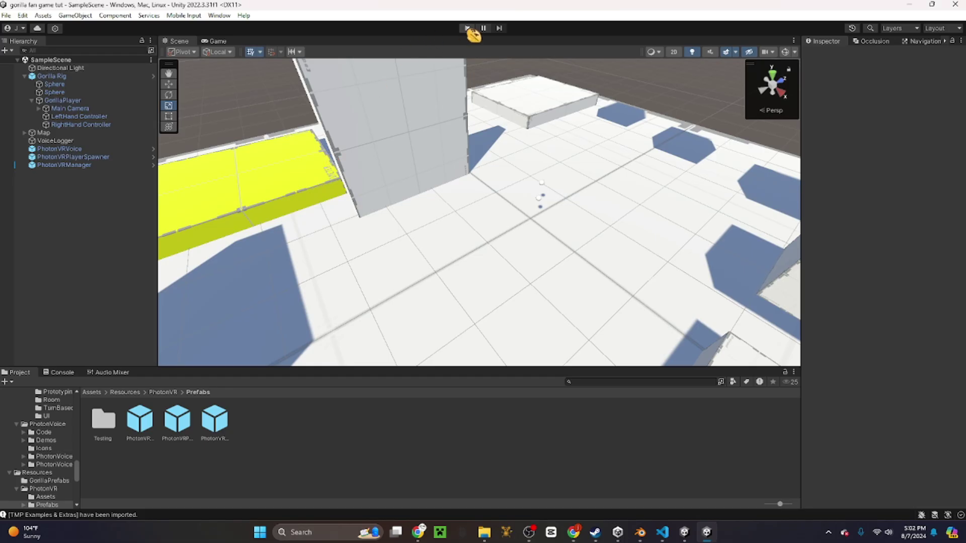
Run the scene in play mode and position the Scene view camera behind the gorilla.
click(467, 28)
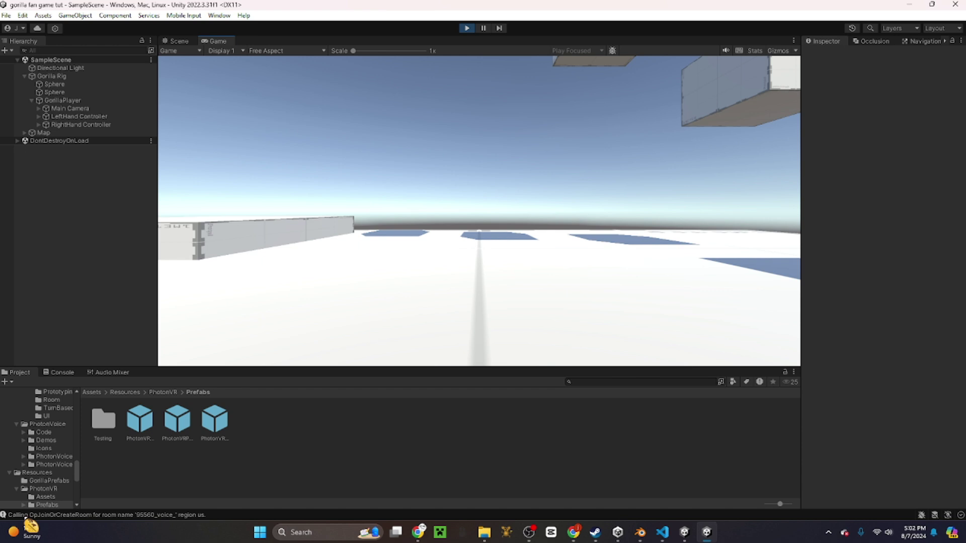
click(179, 42)
right_drag(577, 184, 602, 193)
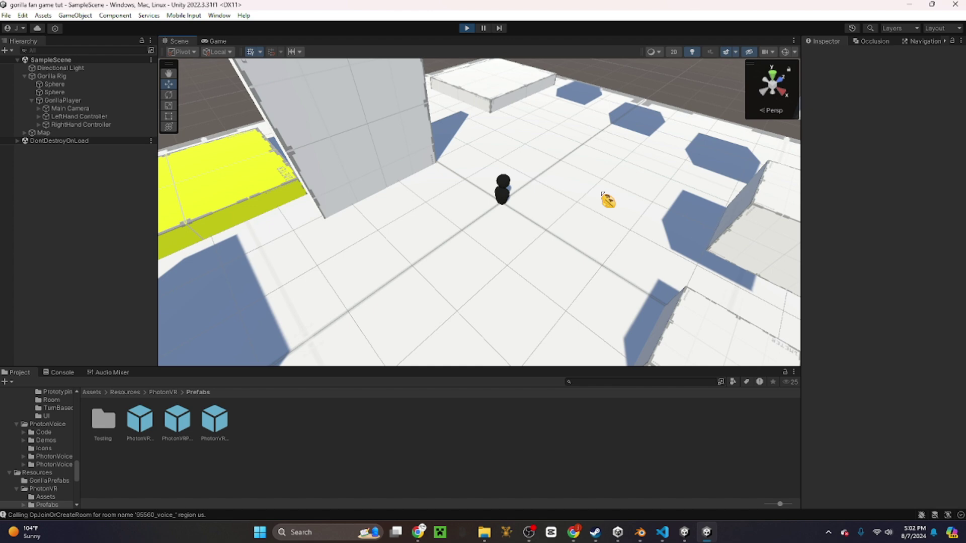
right_drag(526, 198, 120, 103)
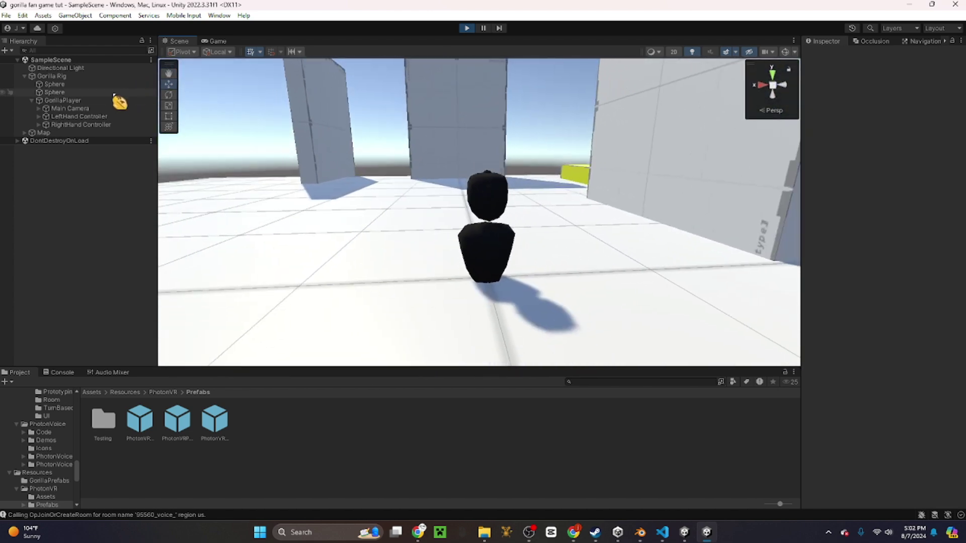
Select the LeftHand Controller and move it back and forth to push the gorilla.
click(85, 117)
drag(483, 186, 384, 247)
right_drag(384, 247, 286, 238)
drag(690, 250, 769, 225)
drag(664, 152, 630, 157)
Keep dragging the left hand up and around while the scene camera follows the gorilla.
right_drag(630, 157, 479, 198)
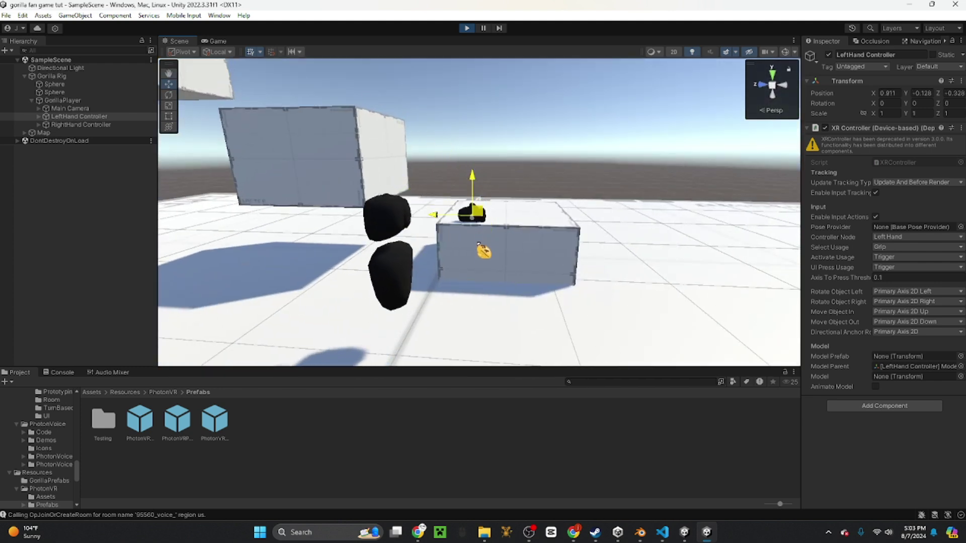
right_drag(352, 252, 321, 222)
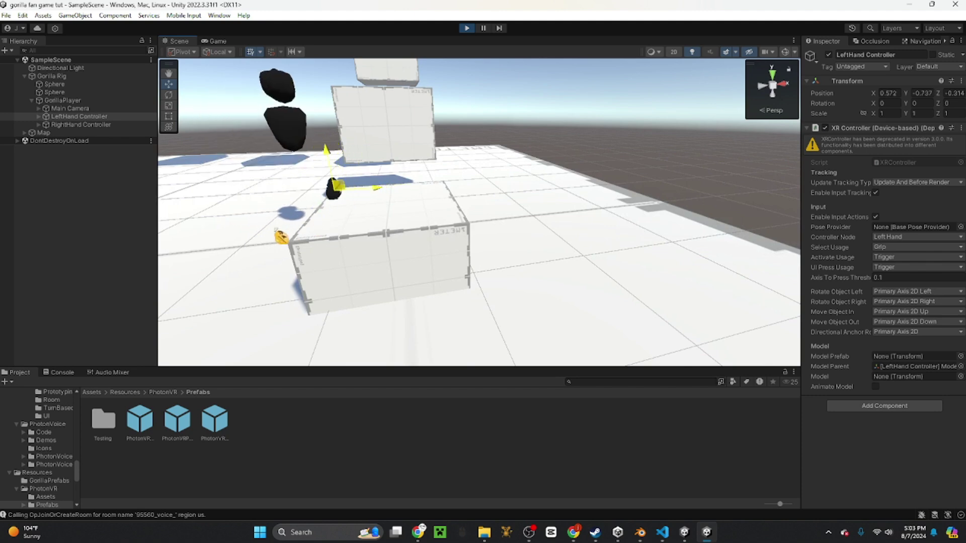
drag(338, 186, 381, 173)
right_drag(248, 162, 443, 187)
drag(414, 143, 311, 87)
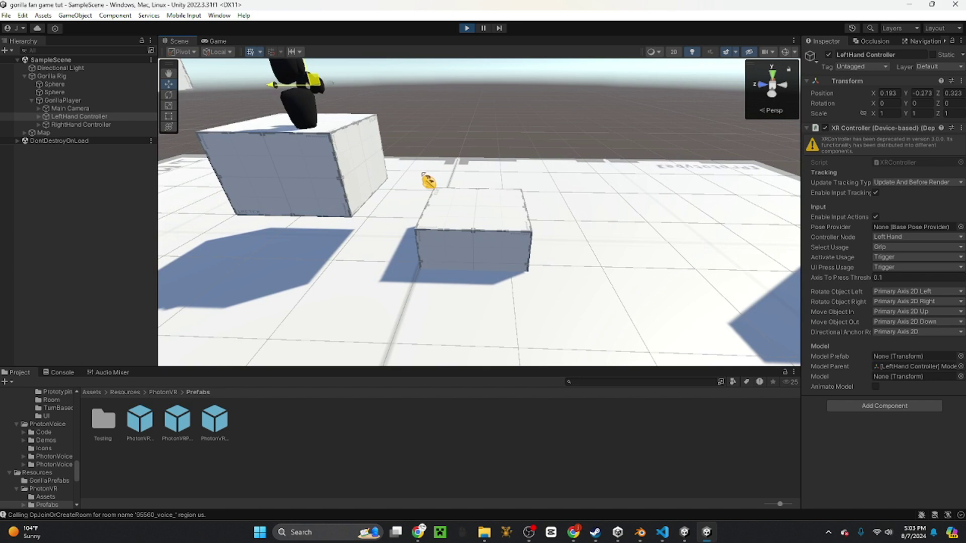
right_drag(307, 90, 320, 107)
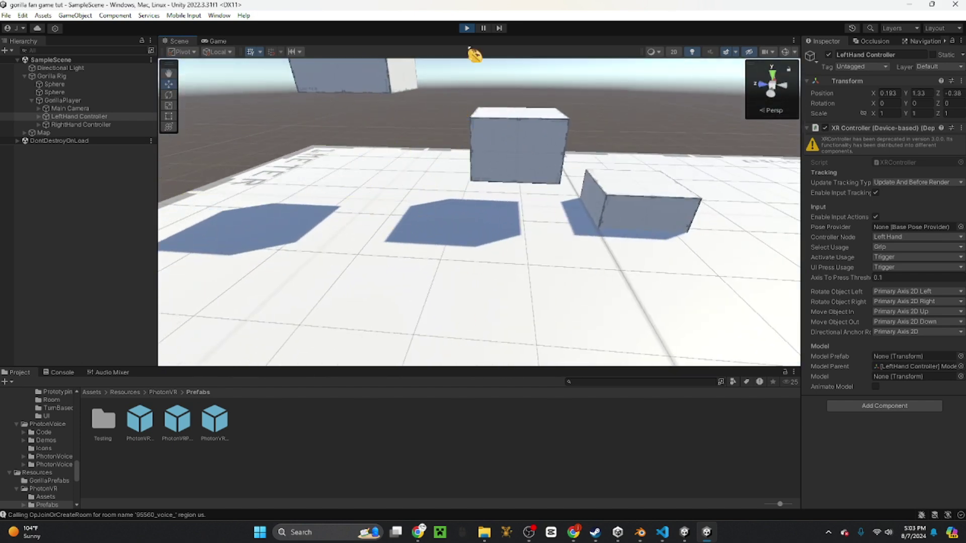
Stop play mode and select Gorilla Rig in the Hierarchy to inspect it.
click(467, 28)
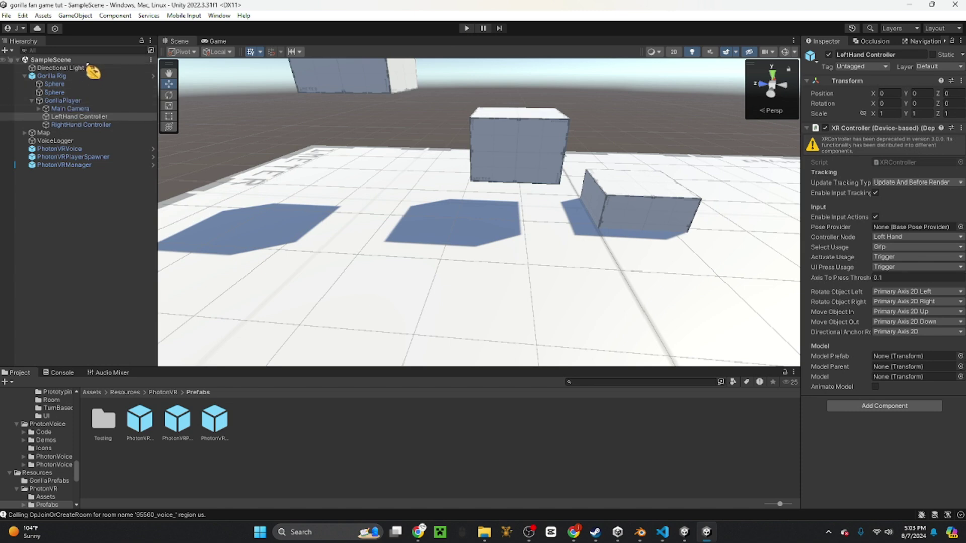
click(85, 76)
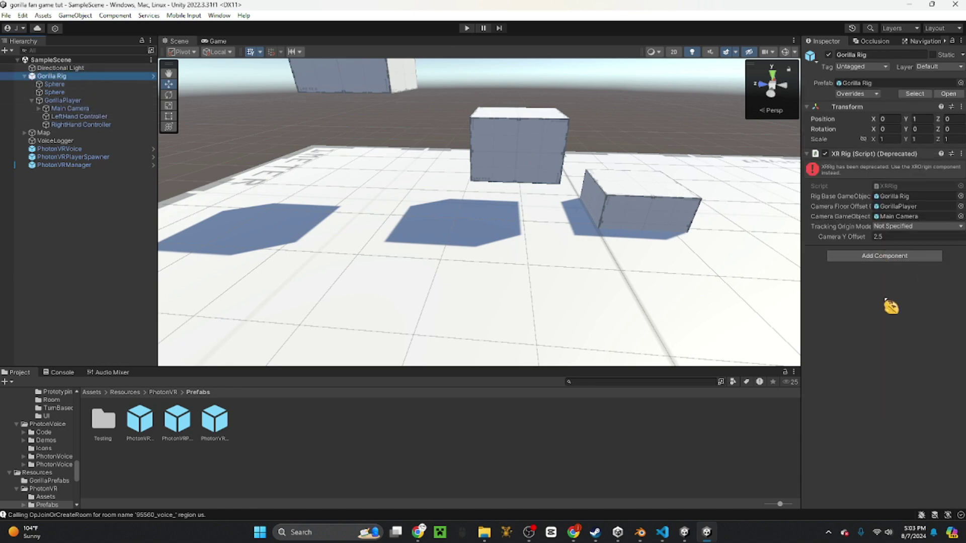